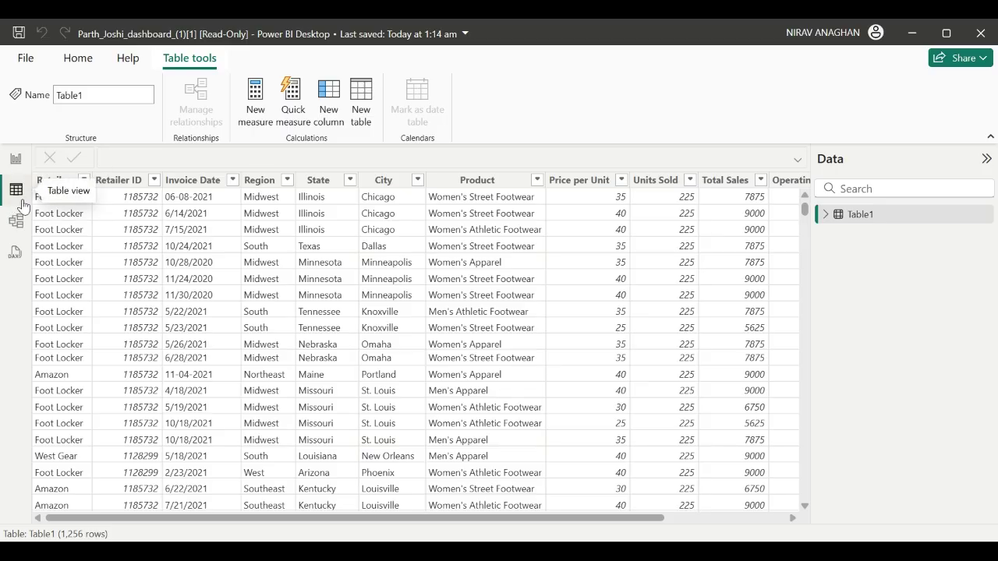
- Show the report's Sales of products page and clear the Online slice selection in the total sales by sales method pie chart
{"action": "left_click", "coordinate": [16, 161]}
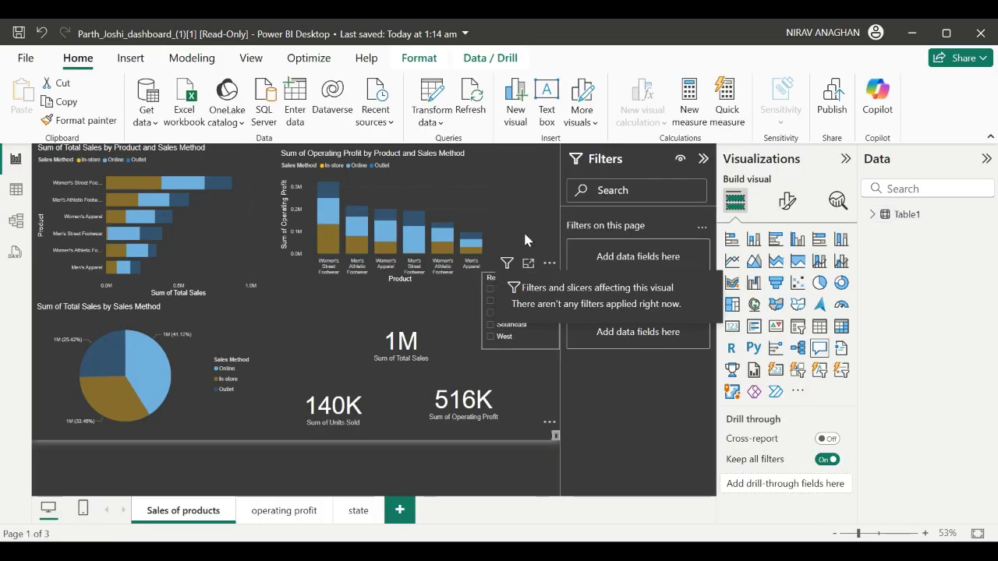
{"action": "left_click", "coordinate": [549, 190]}
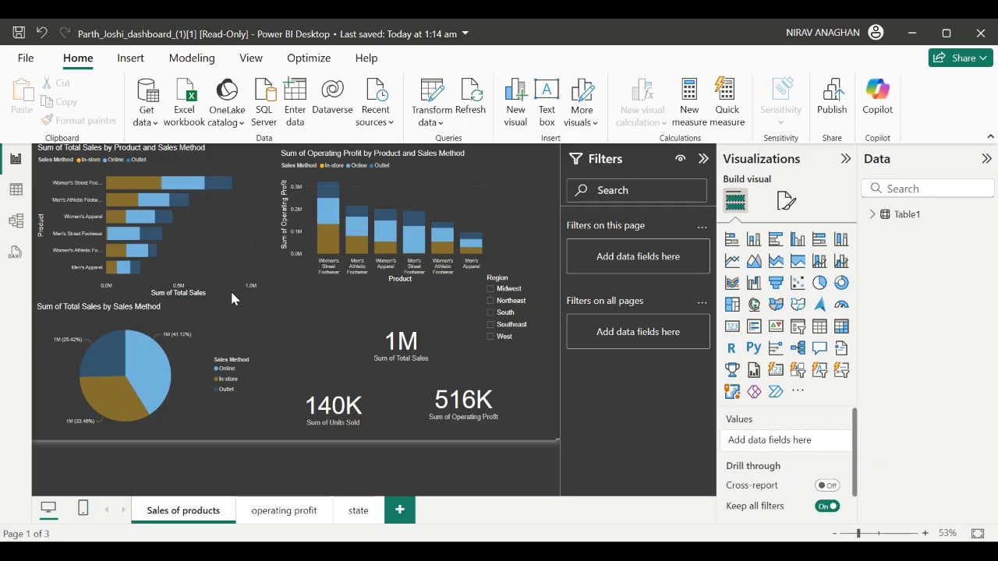
{"action": "left_click", "coordinate": [145, 361]}
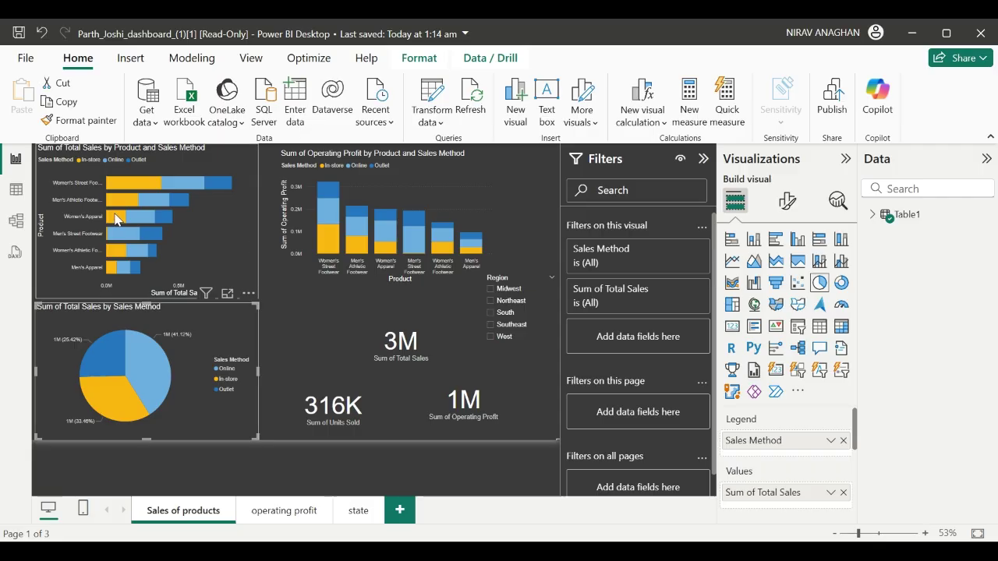
- Examine total sales by product and sales method, and the operating profit by product chart
{"action": "mouse_move", "coordinate": [115, 219]}
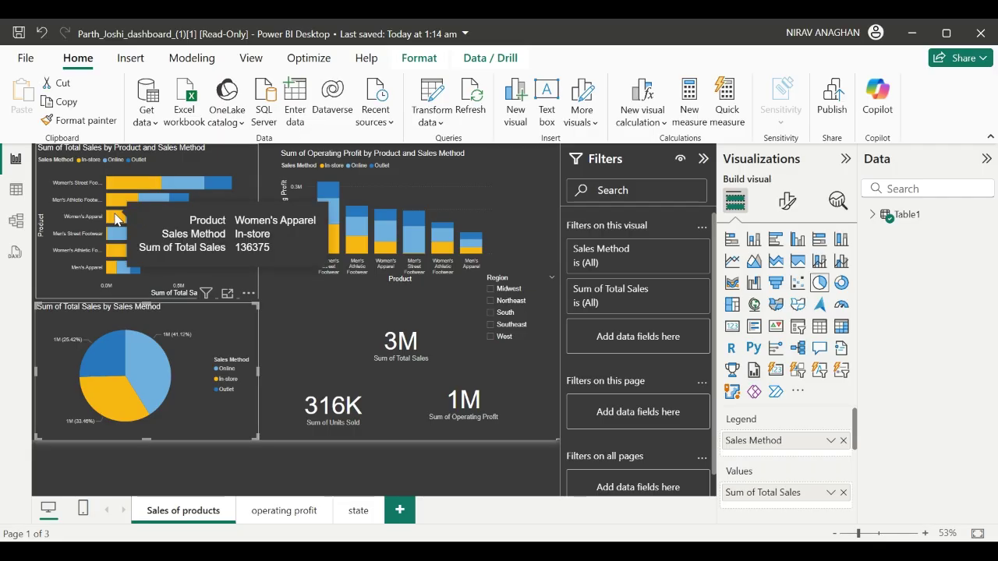
{"action": "mouse_move", "coordinate": [111, 182]}
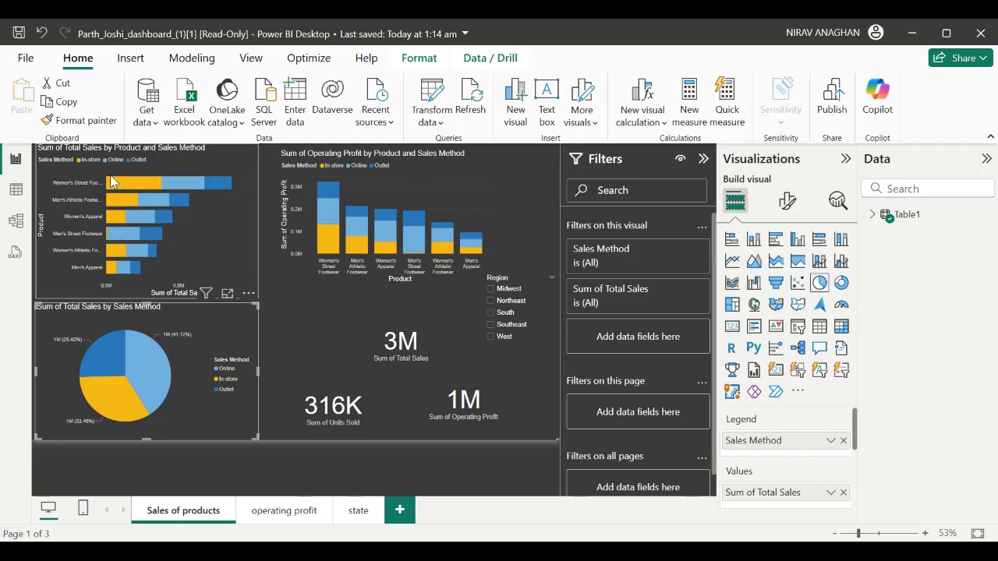
{"action": "mouse_move", "coordinate": [117, 278]}
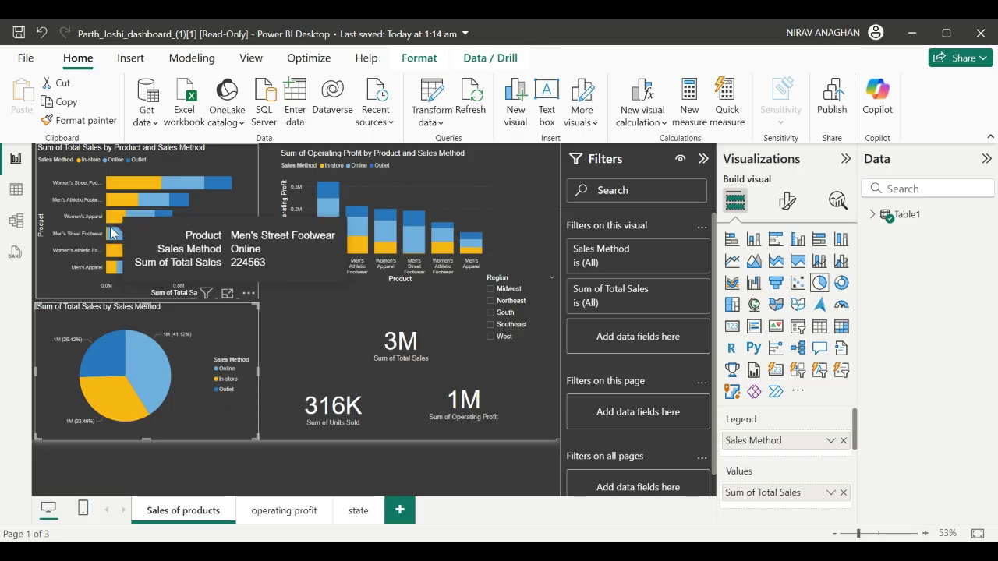
{"action": "mouse_move", "coordinate": [117, 201]}
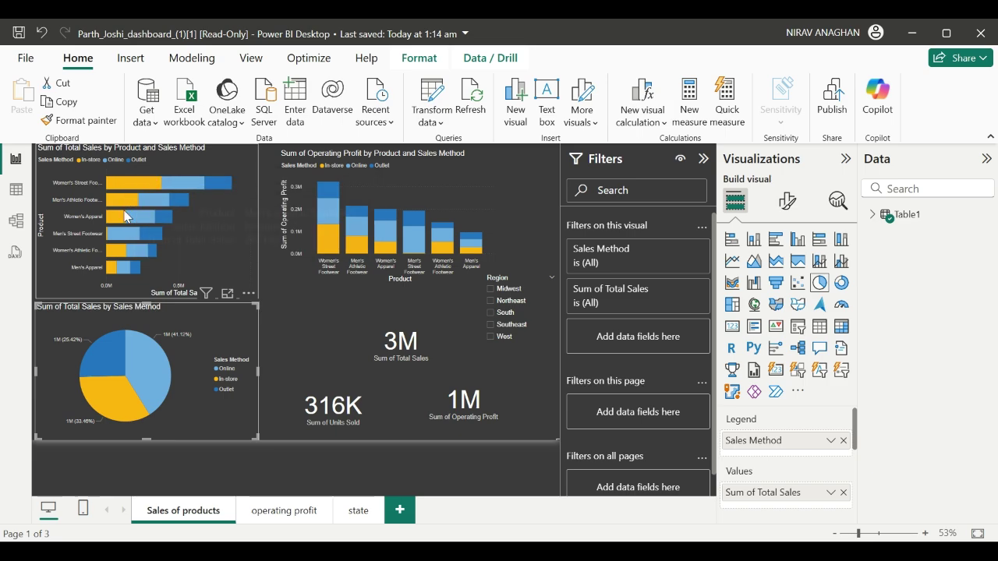
{"action": "mouse_move", "coordinate": [115, 244]}
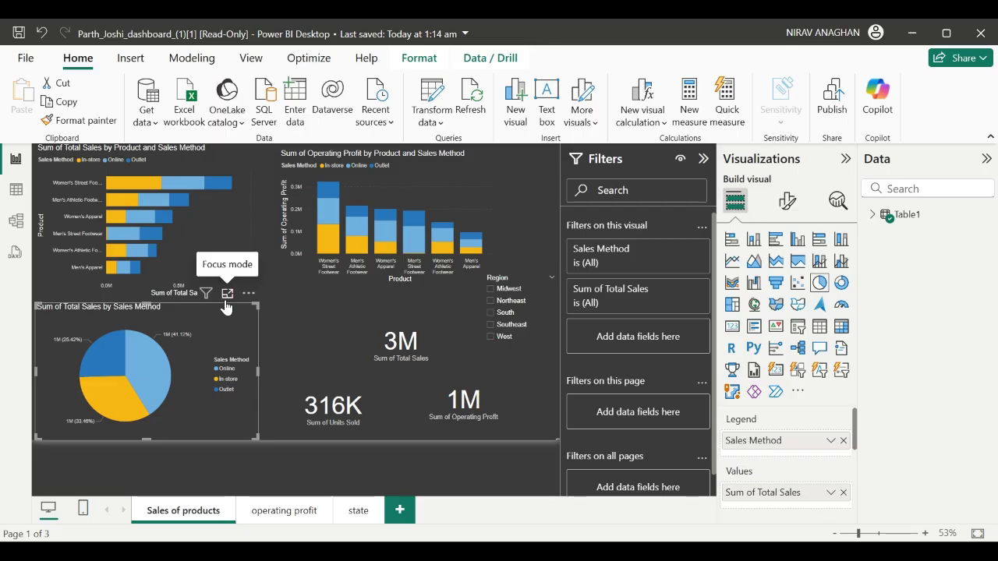
{"action": "mouse_move", "coordinate": [326, 251]}
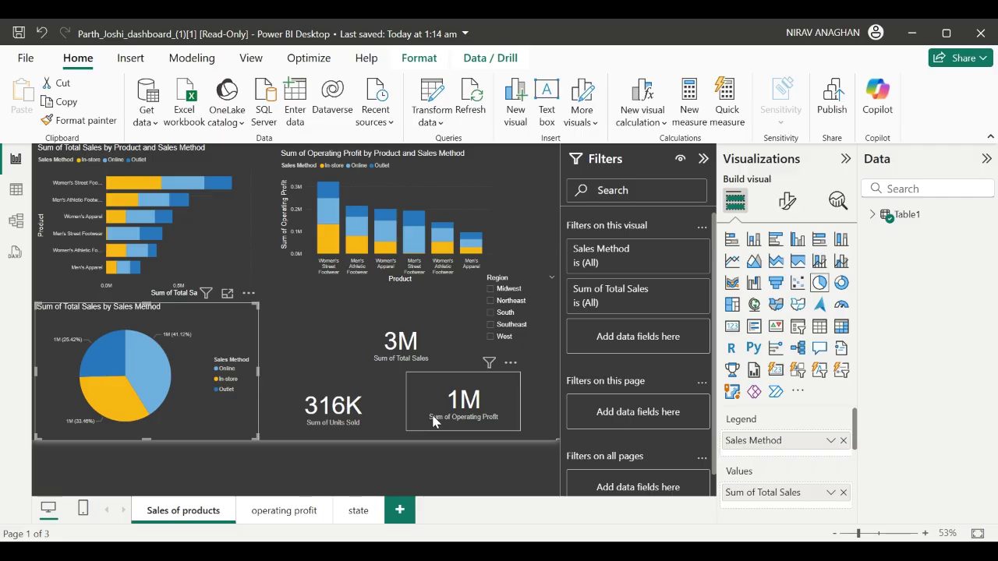
- Filter the Sales of products page by Midwest, Northeast, South, Southeast and West in turn, finishing on Midwest
{"action": "left_click", "coordinate": [489, 291]}
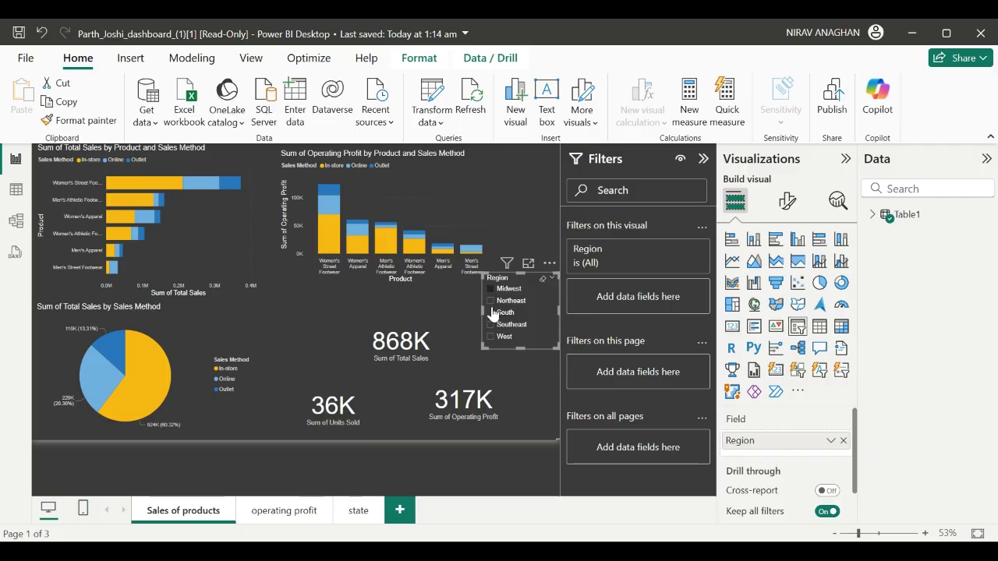
{"action": "left_click", "coordinate": [489, 301]}
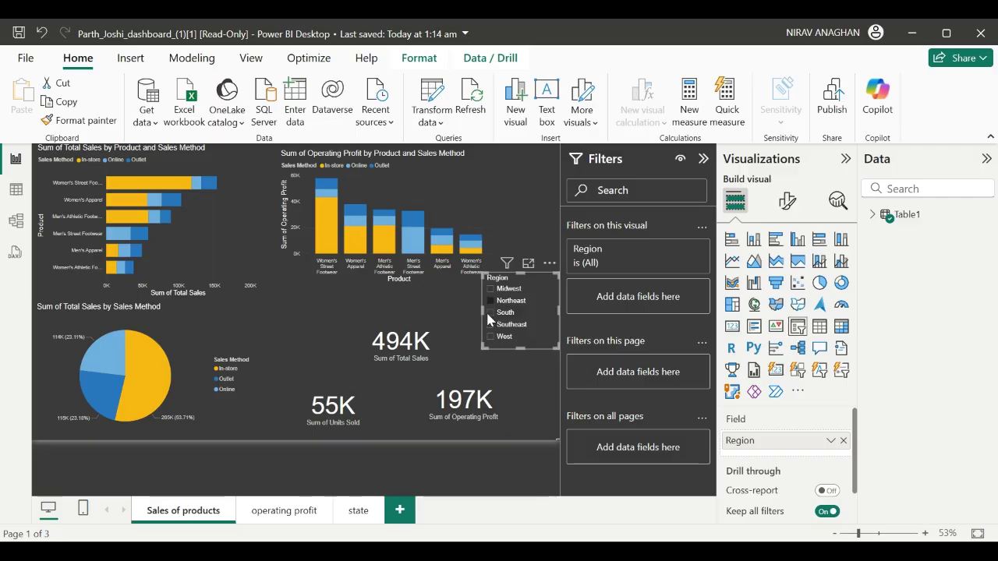
{"action": "left_click", "coordinate": [490, 313]}
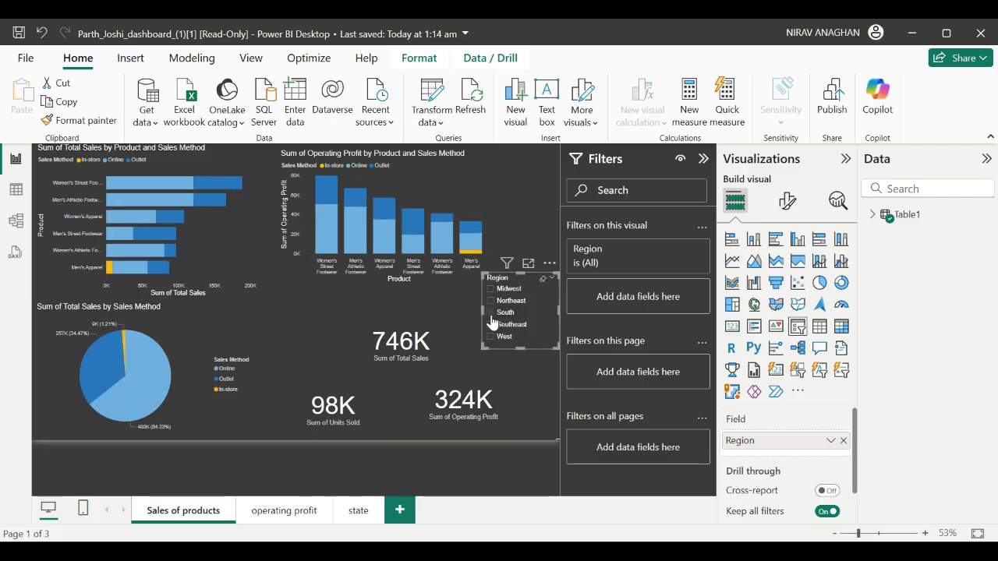
{"action": "left_click", "coordinate": [491, 324]}
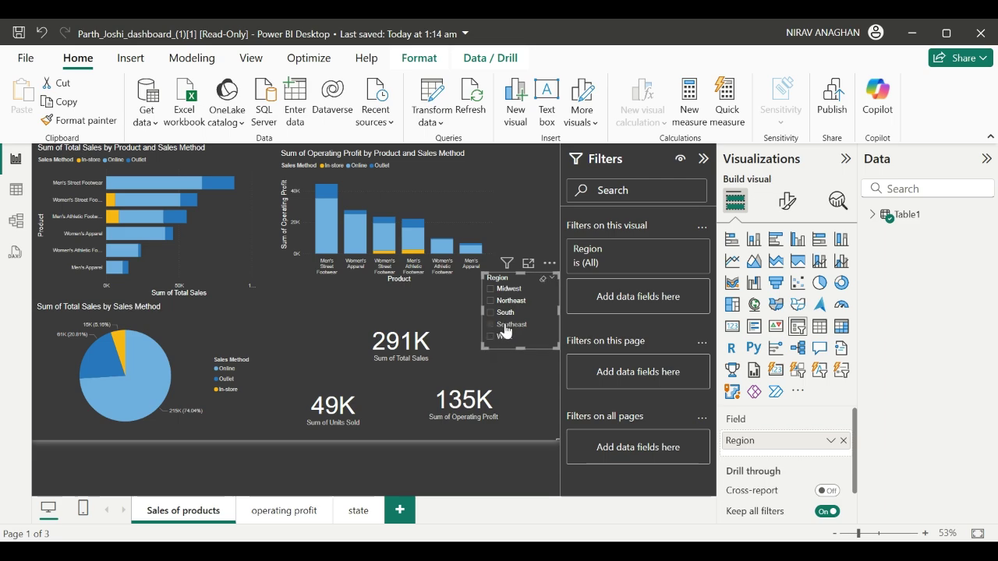
{"action": "left_click", "coordinate": [490, 338]}
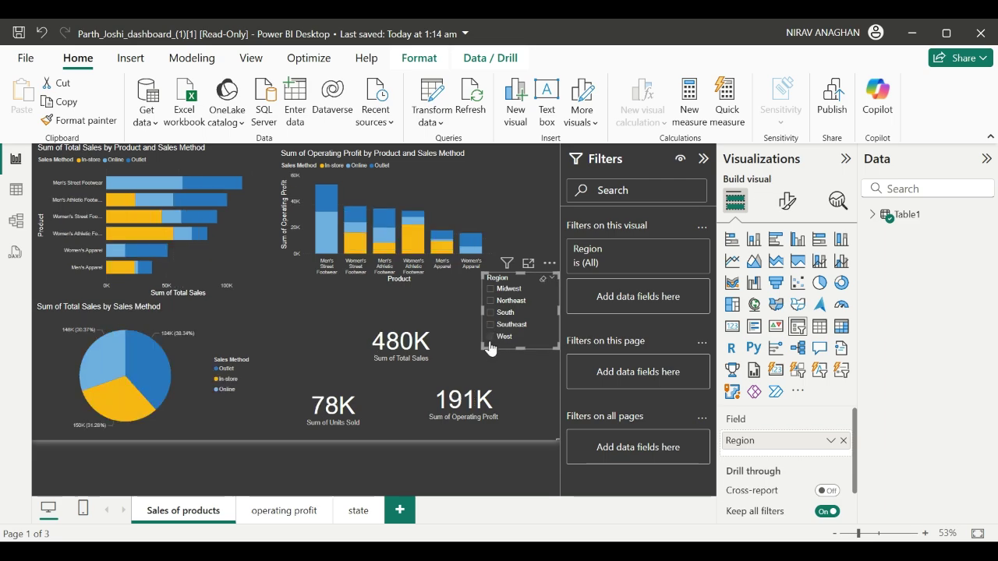
{"action": "left_click", "coordinate": [445, 309]}
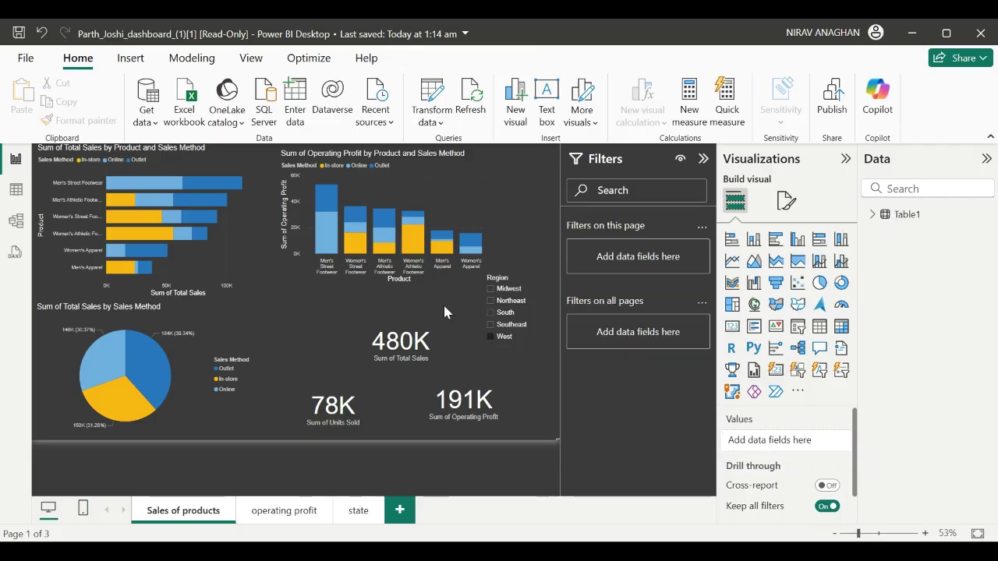
{"action": "left_click", "coordinate": [492, 291]}
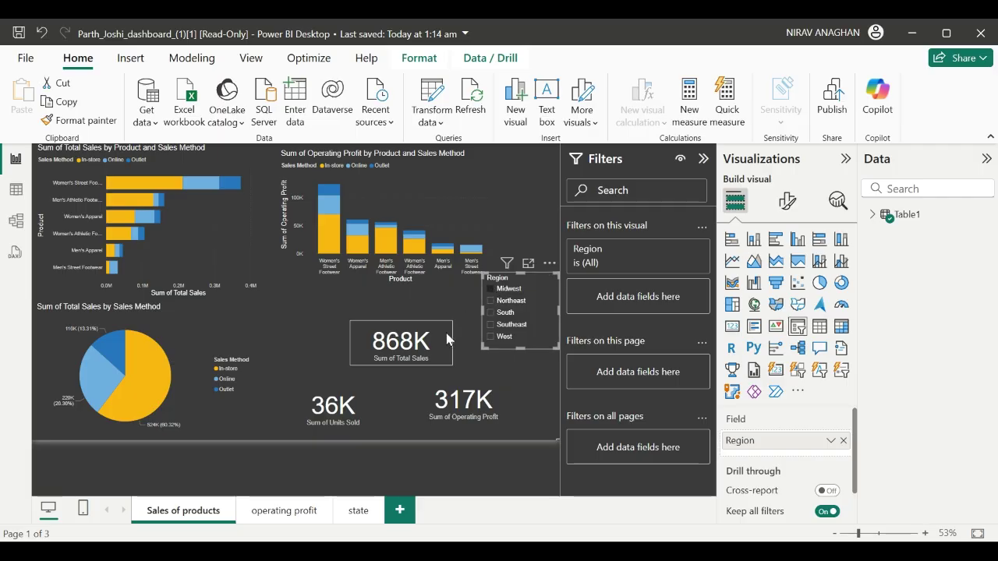
- Open the operating profit page and inspect profit by product for the Midwest region and the South region
{"action": "left_click", "coordinate": [285, 512]}
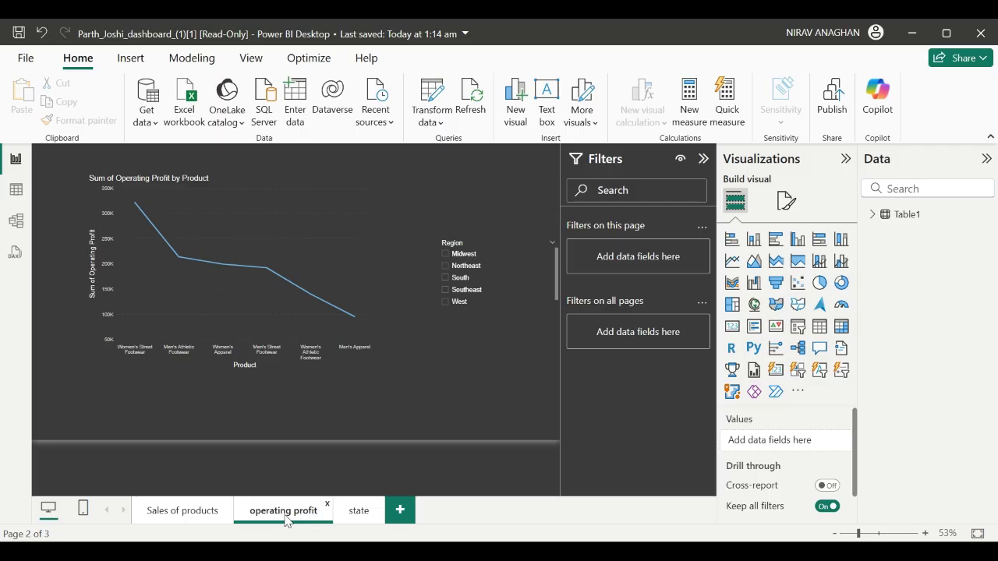
{"action": "left_click", "coordinate": [450, 255]}
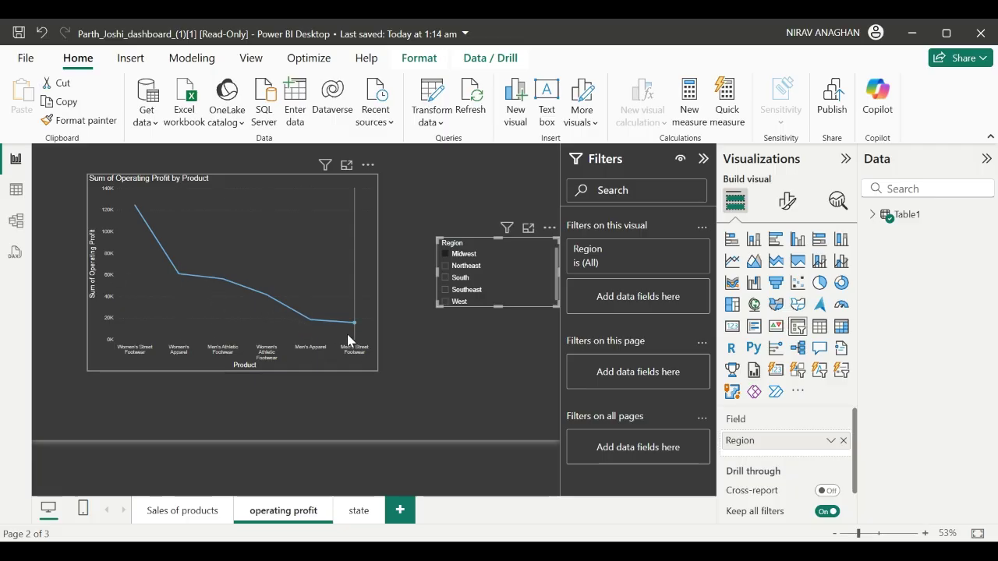
{"action": "mouse_move", "coordinate": [347, 338]}
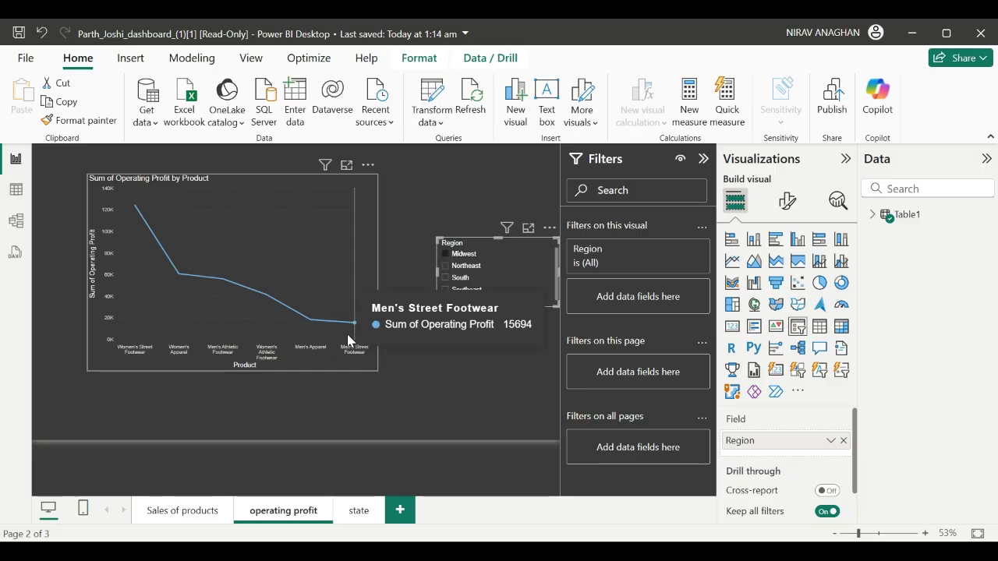
{"action": "left_click", "coordinate": [445, 278]}
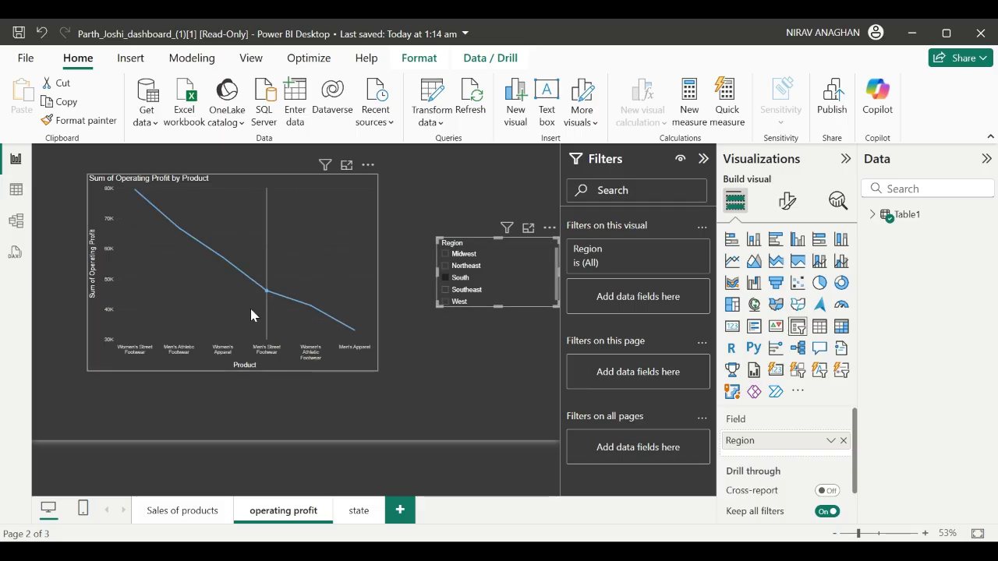
{"action": "mouse_move", "coordinate": [250, 315]}
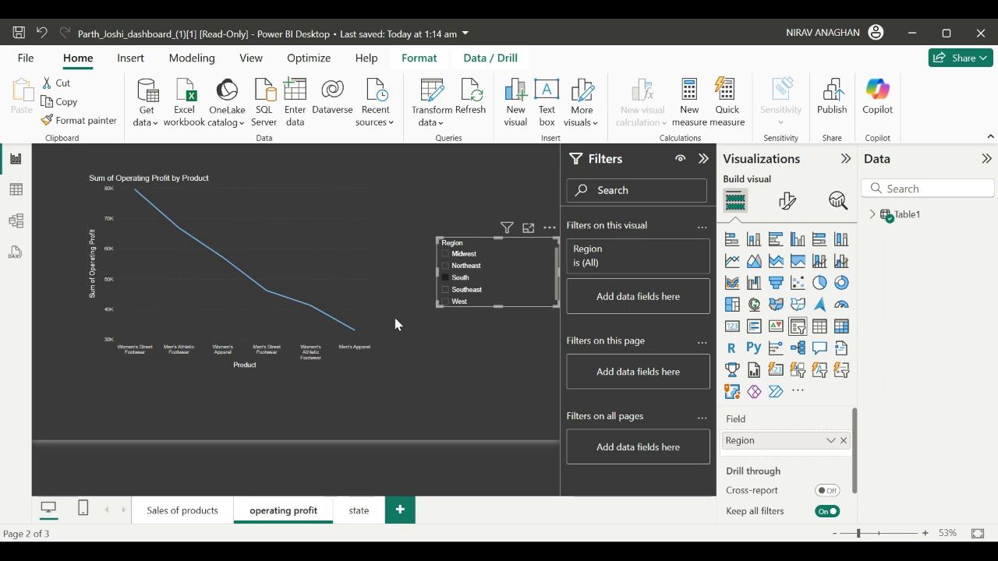
- Filter the operating profit line chart by Northeast, clear that filter, and view Southeast and West one after the other
{"action": "left_click", "coordinate": [446, 267]}
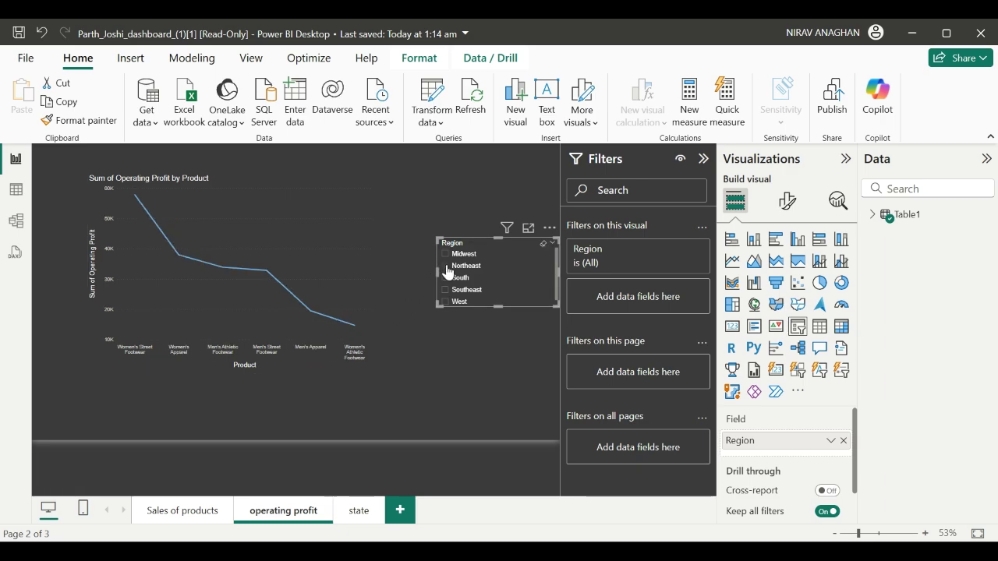
{"action": "left_click", "coordinate": [448, 269]}
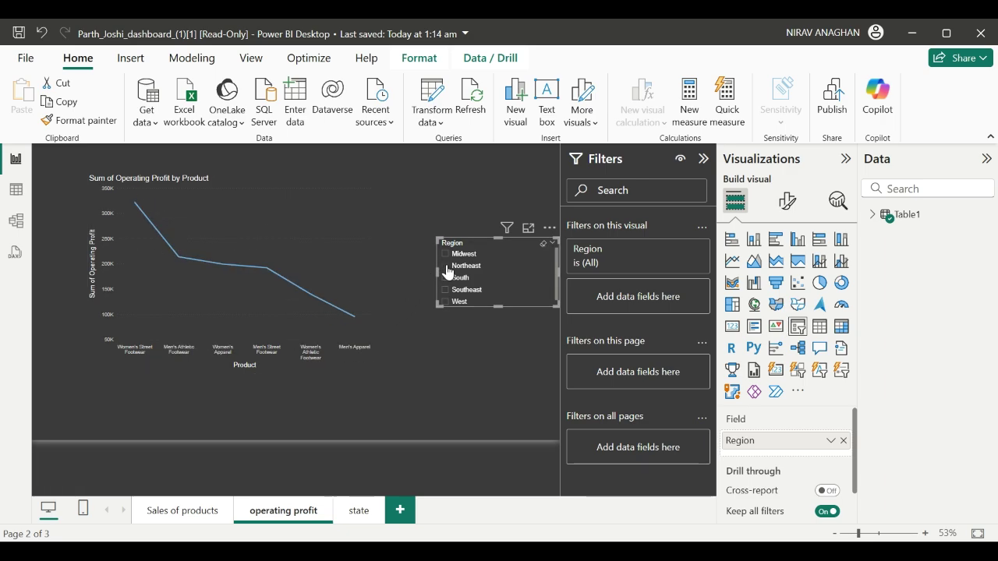
{"action": "left_click", "coordinate": [447, 296]}
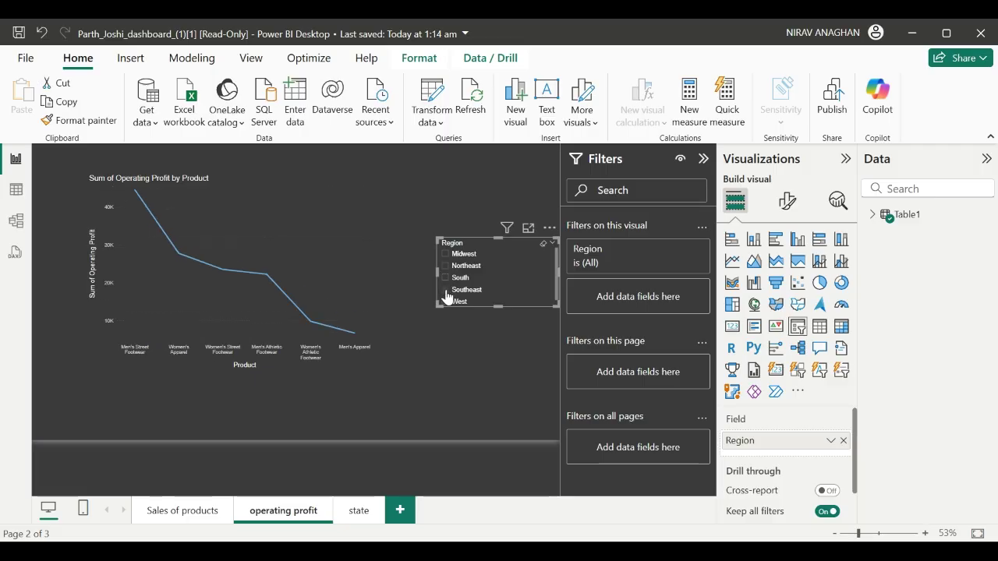
{"action": "mouse_move", "coordinate": [335, 306]}
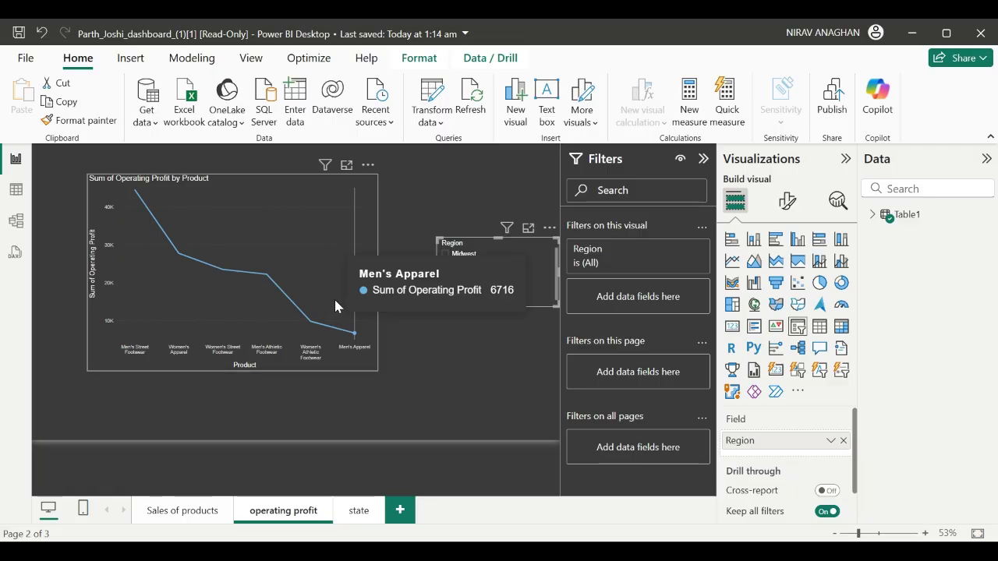
{"action": "left_click", "coordinate": [487, 400]}
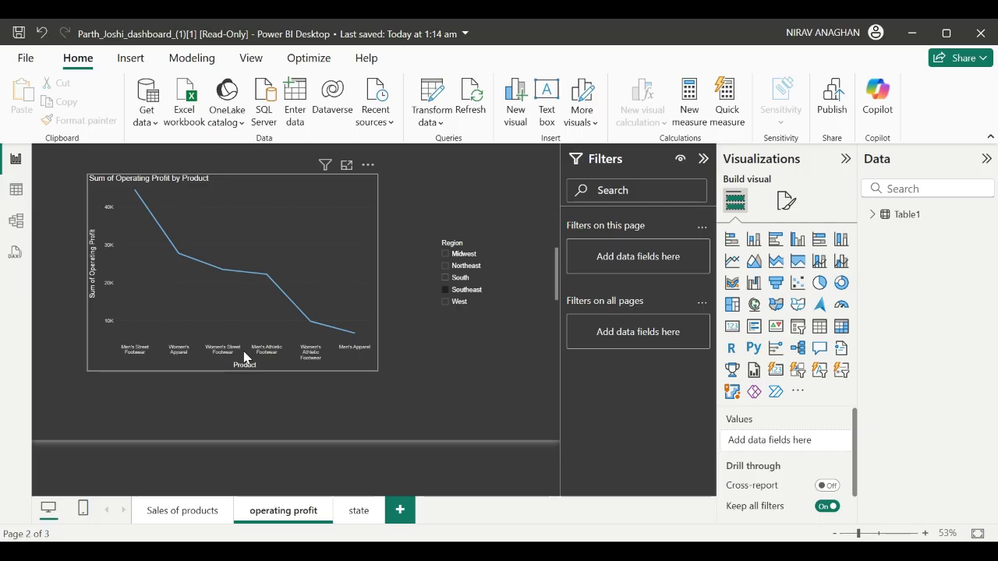
{"action": "left_click", "coordinate": [446, 307]}
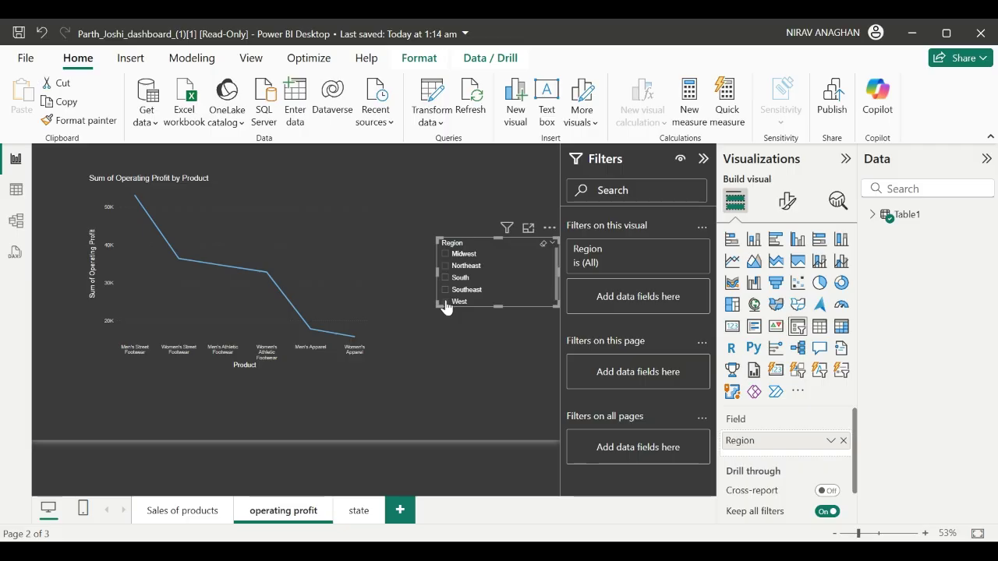
- Compare the operating profit chart for Midwest, South, Midwest, Northeast, Southeast, West and Northeast in turn, finishing on Midwest
{"action": "left_click", "coordinate": [446, 256]}
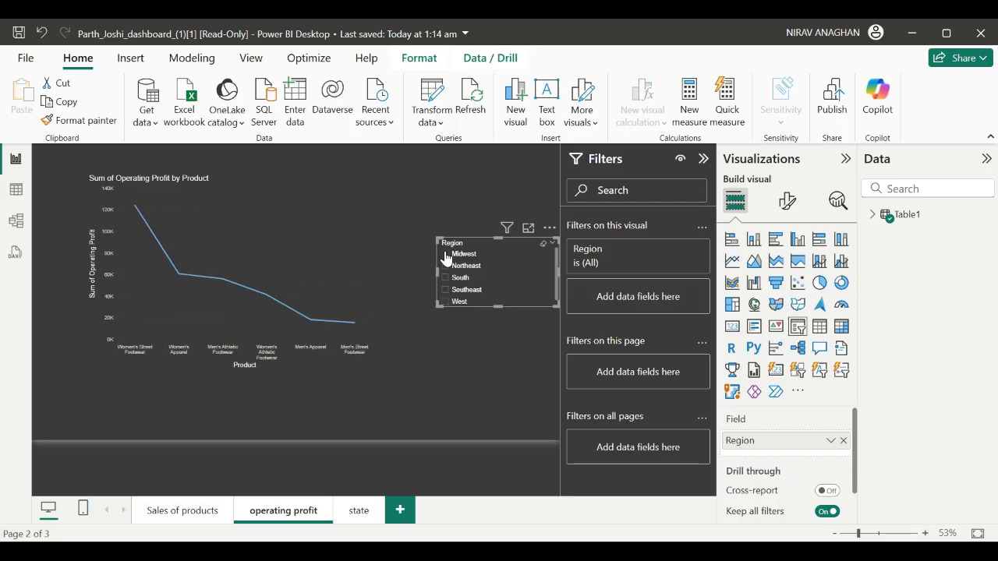
{"action": "left_click", "coordinate": [447, 279]}
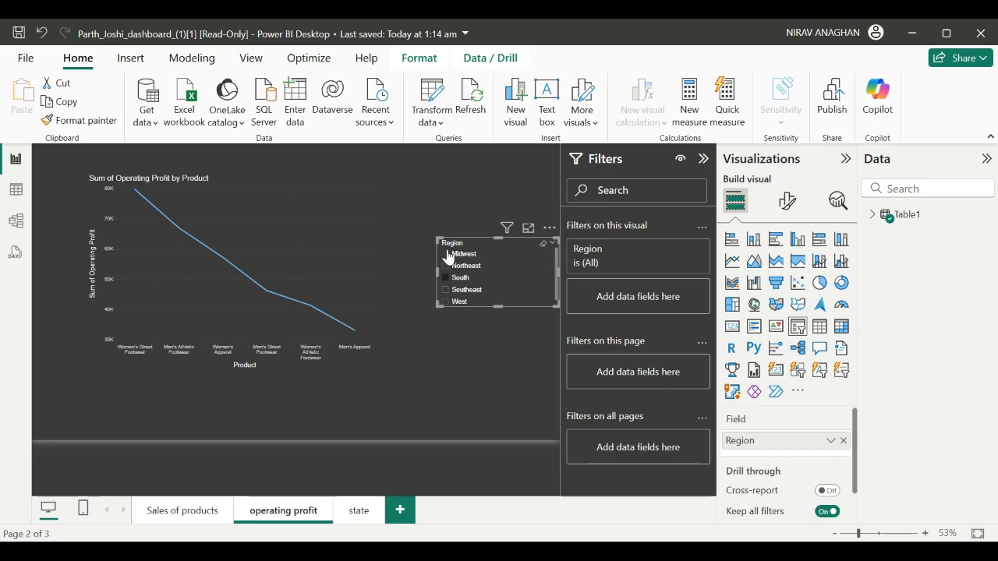
{"action": "left_click", "coordinate": [448, 255]}
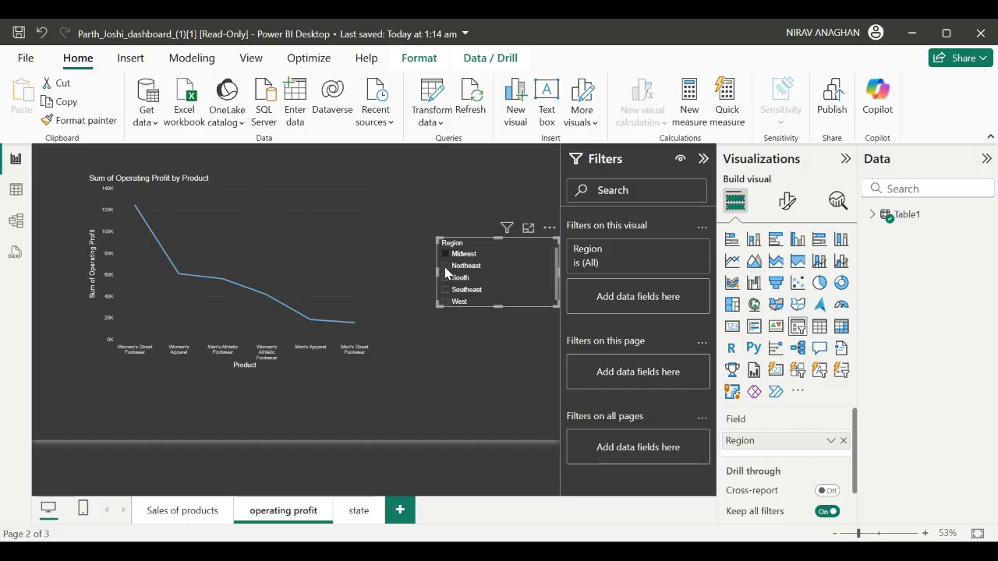
{"action": "left_click", "coordinate": [445, 266]}
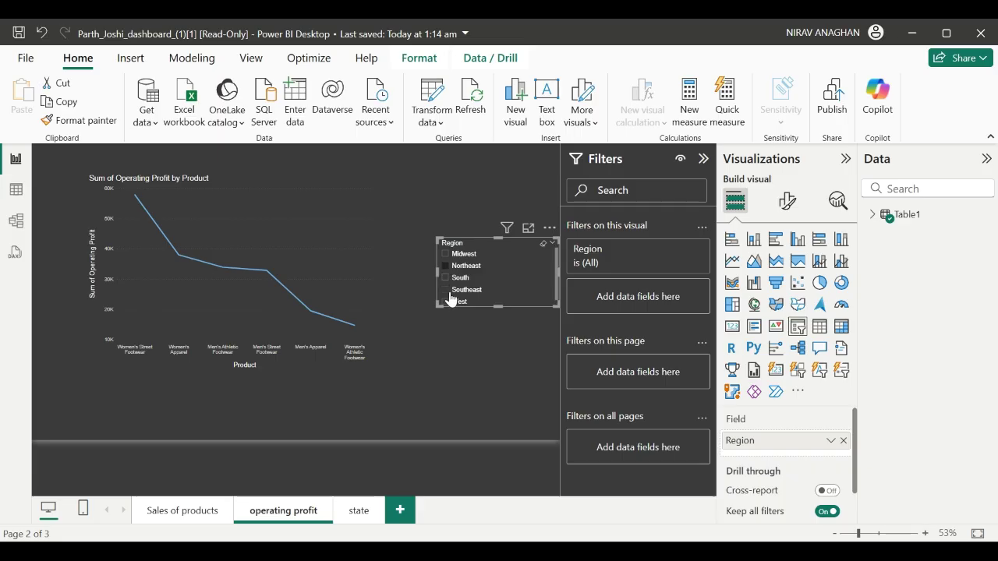
{"action": "left_click", "coordinate": [445, 290]}
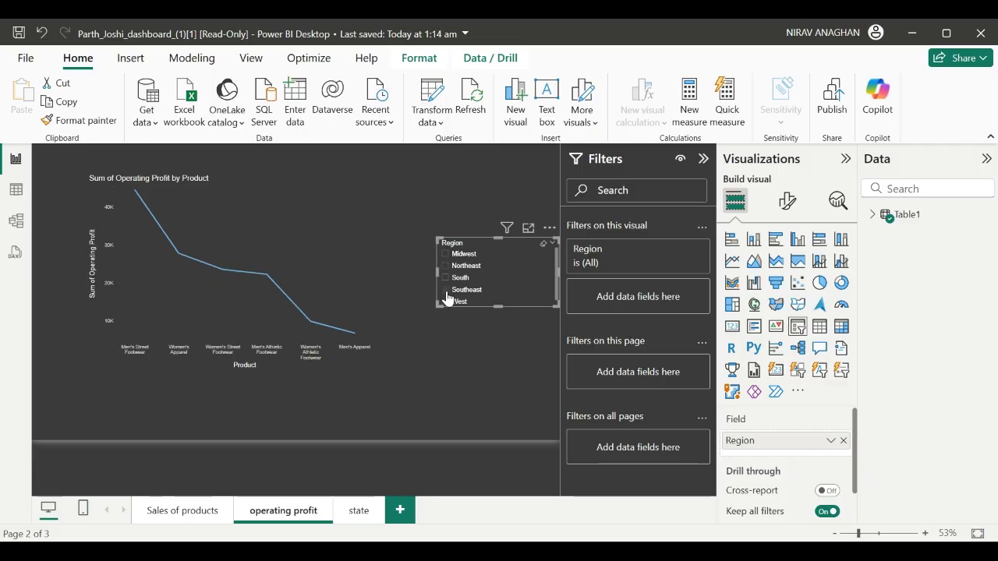
{"action": "left_click", "coordinate": [445, 304]}
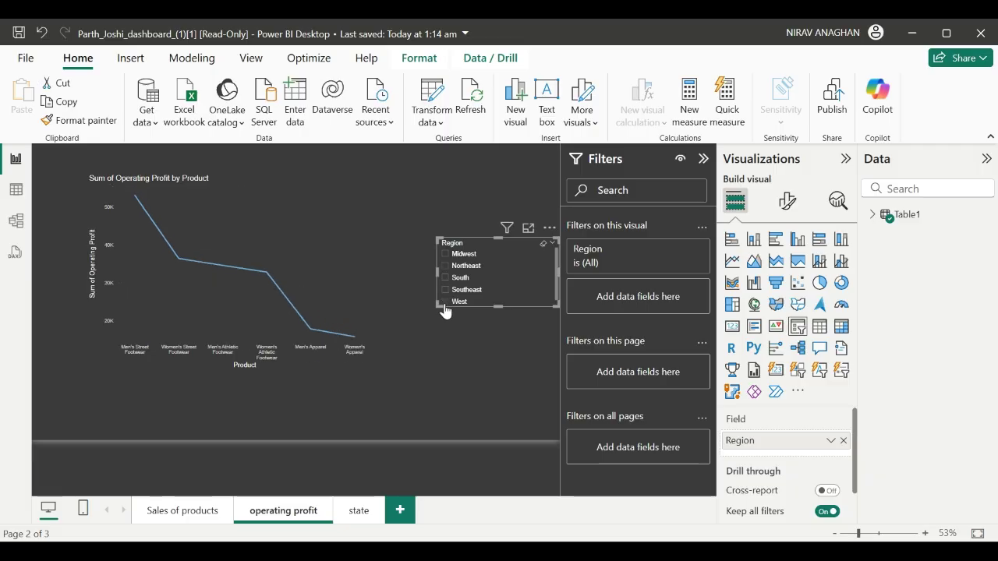
{"action": "left_click", "coordinate": [445, 267]}
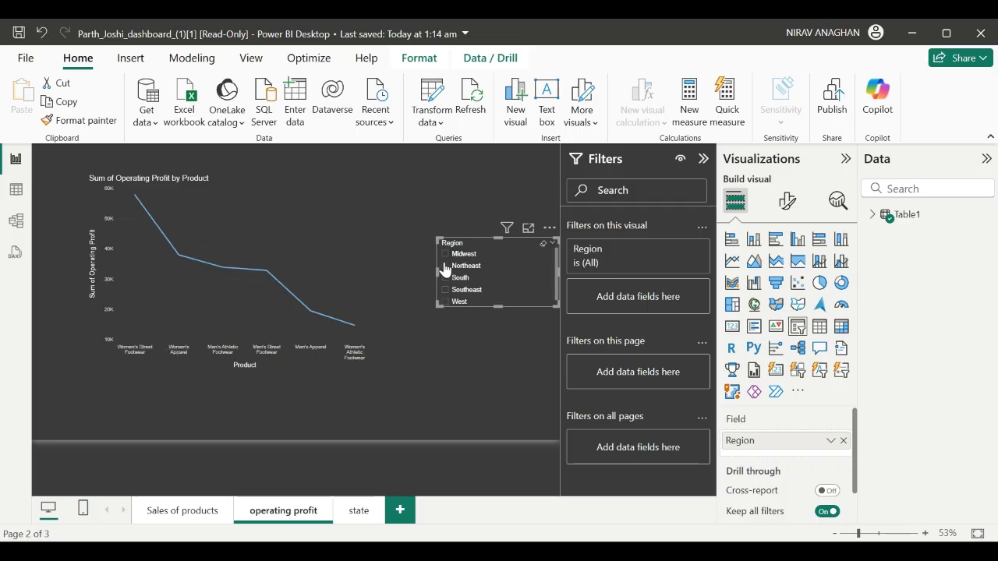
{"action": "left_click", "coordinate": [446, 256]}
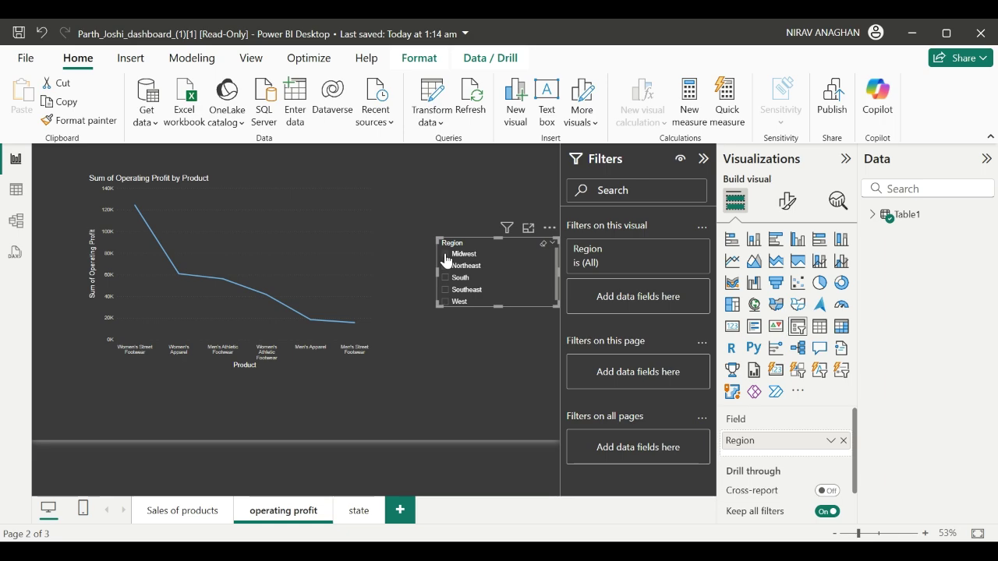
- Keep the operating profit chart filtered by Midwest and highlight California's bubble on the state page's total sales map
{"action": "left_click", "coordinate": [445, 255]}
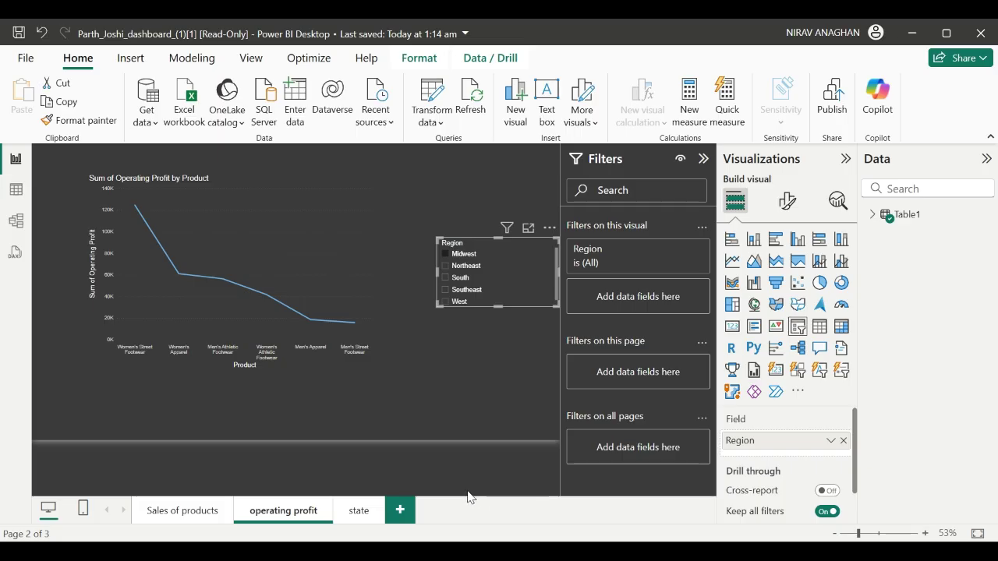
{"action": "left_click", "coordinate": [359, 516]}
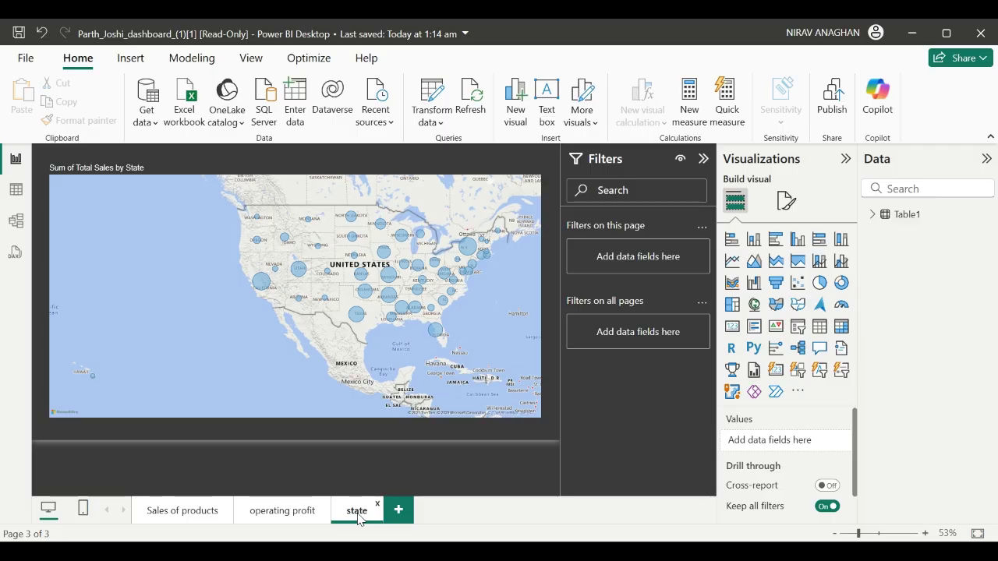
{"action": "left_click", "coordinate": [262, 288]}
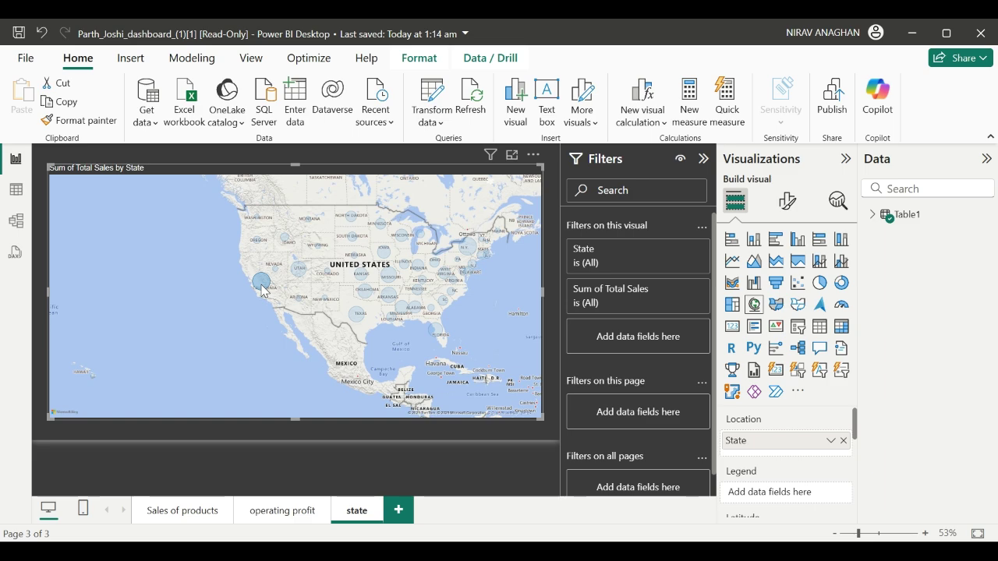
{"action": "left_click", "coordinate": [263, 290]}
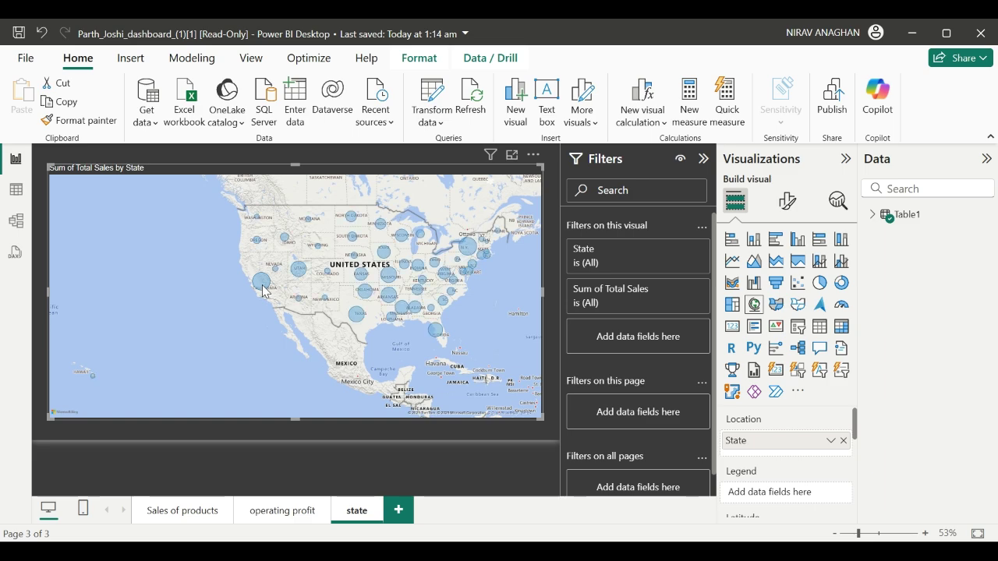
{"action": "left_click", "coordinate": [262, 290]}
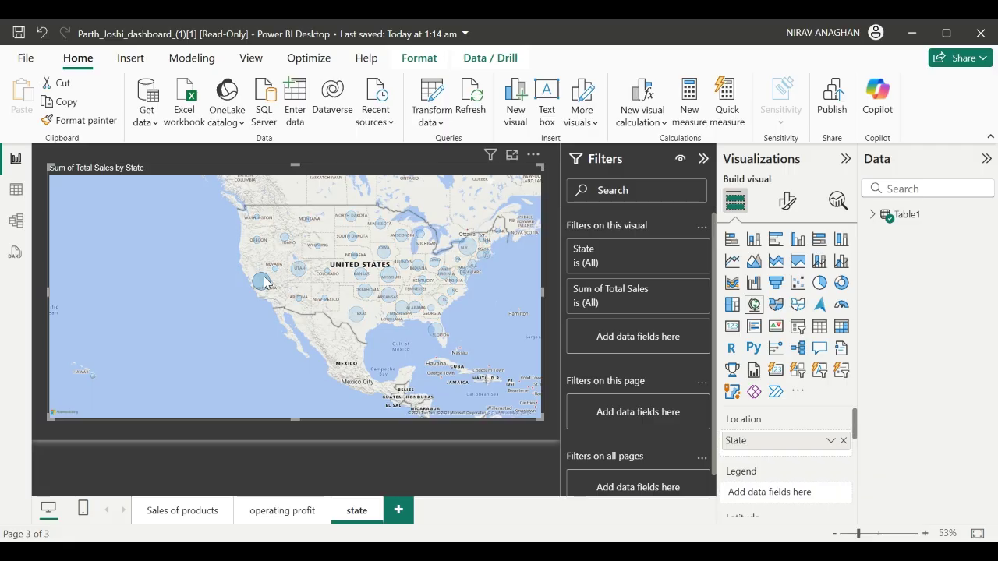
{"action": "mouse_move", "coordinate": [263, 278]}
{"action": "left_mouse_down"}
{"action": "mouse_move", "coordinate": [305, 273]}
{"action": "mouse_move", "coordinate": [253, 284]}
{"action": "left_mouse_up"}
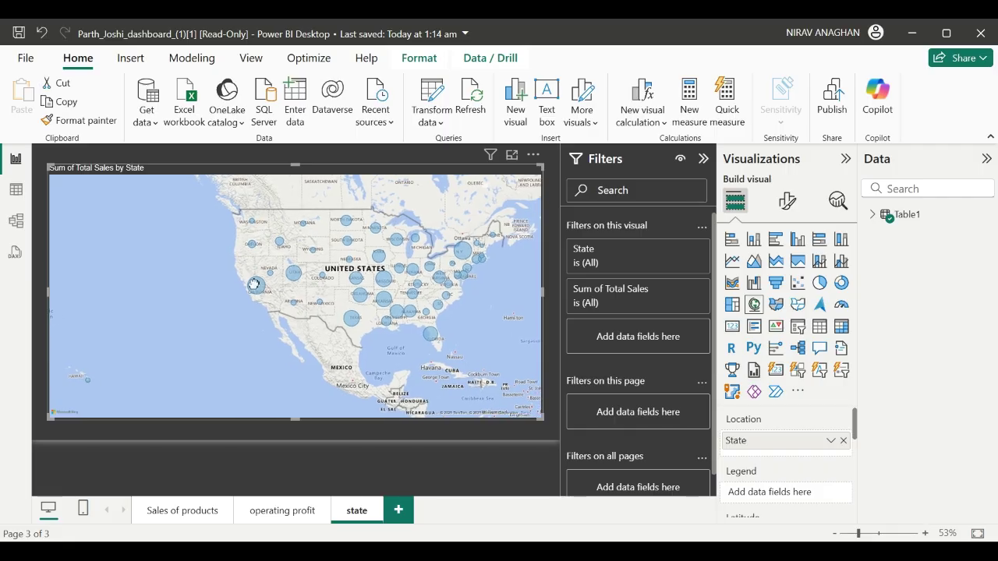
- Highlight Utah, California, Missouri and South Dakota in turn on the total sales map, and clear the highlight
{"action": "left_click", "coordinate": [295, 274]}
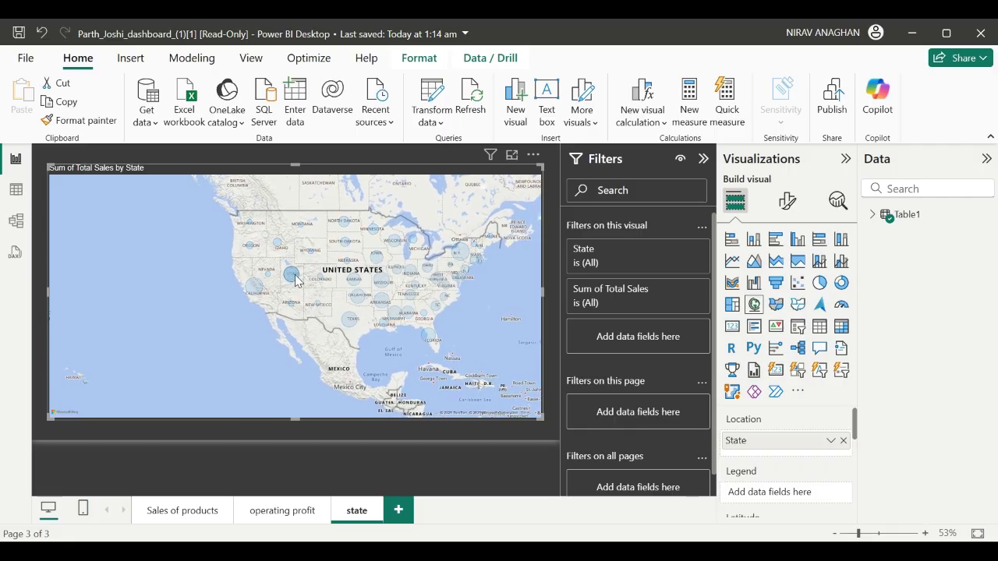
{"action": "left_click", "coordinate": [296, 276]}
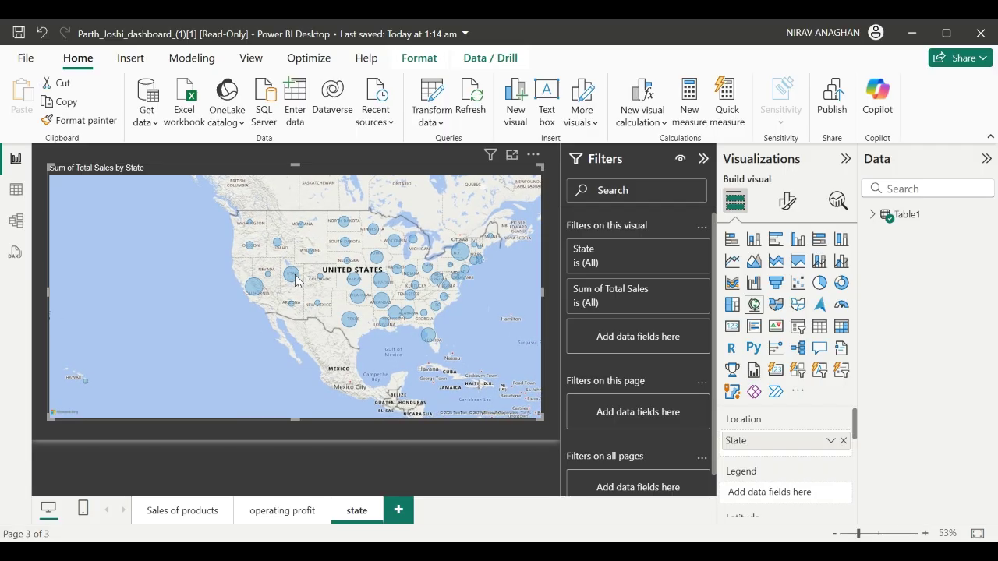
{"action": "left_click", "coordinate": [252, 286]}
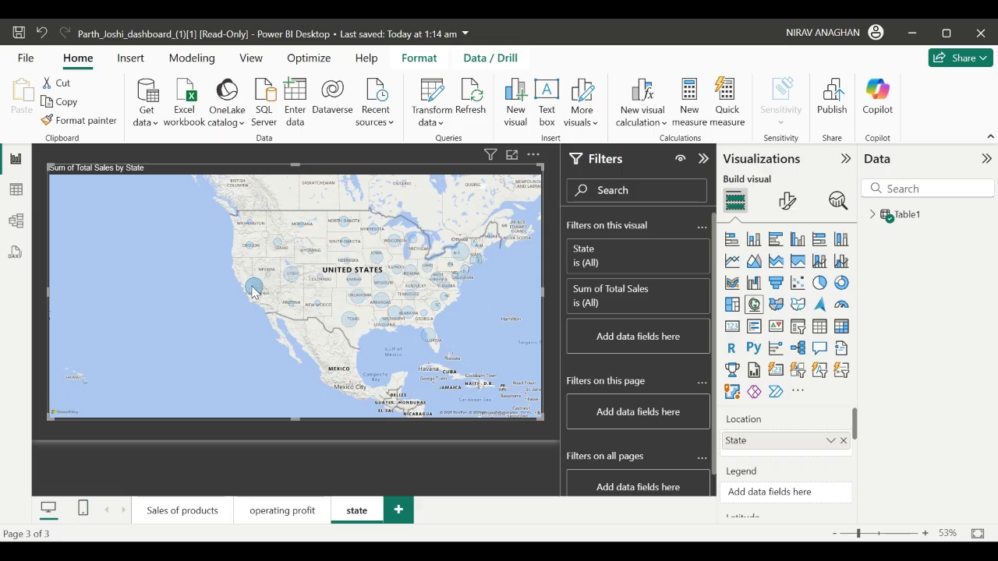
{"action": "left_click", "coordinate": [388, 282]}
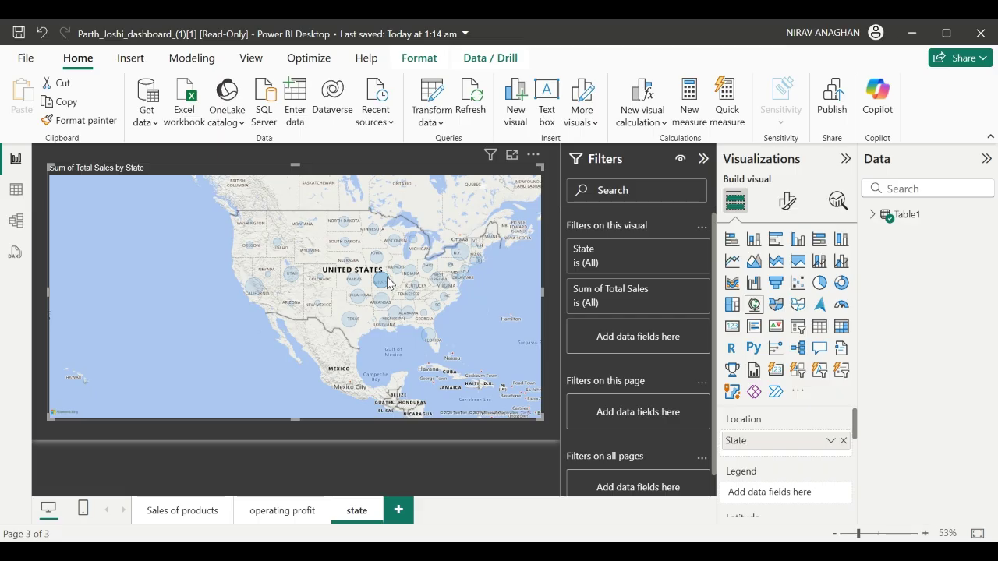
{"action": "left_click", "coordinate": [343, 244]}
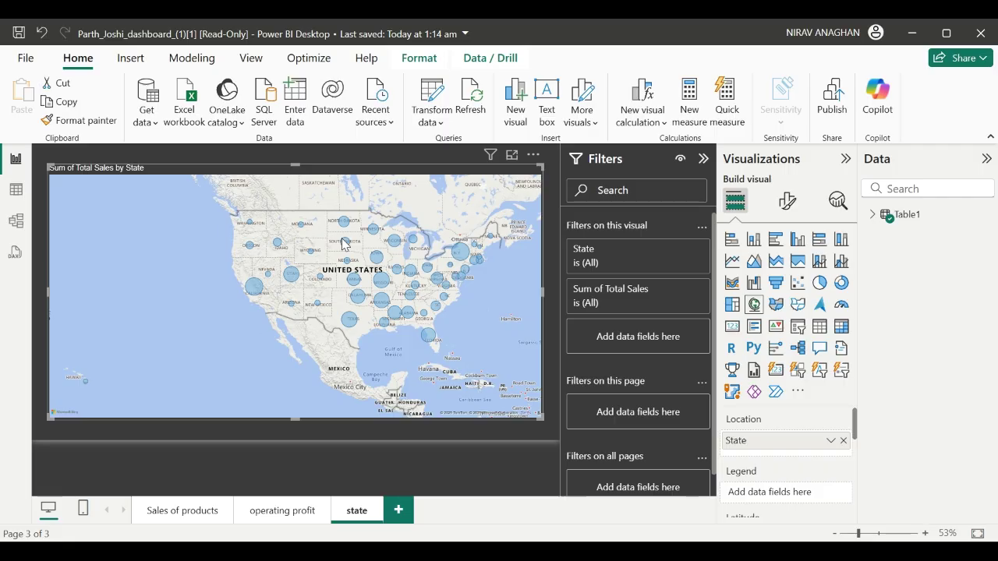
{"action": "left_click", "coordinate": [345, 244]}
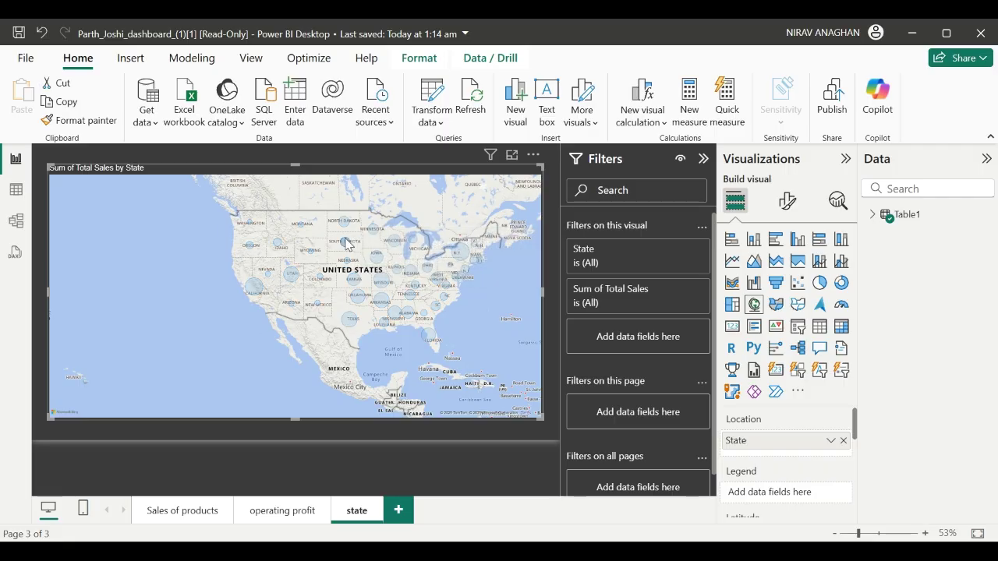
{"action": "left_click", "coordinate": [305, 255]}
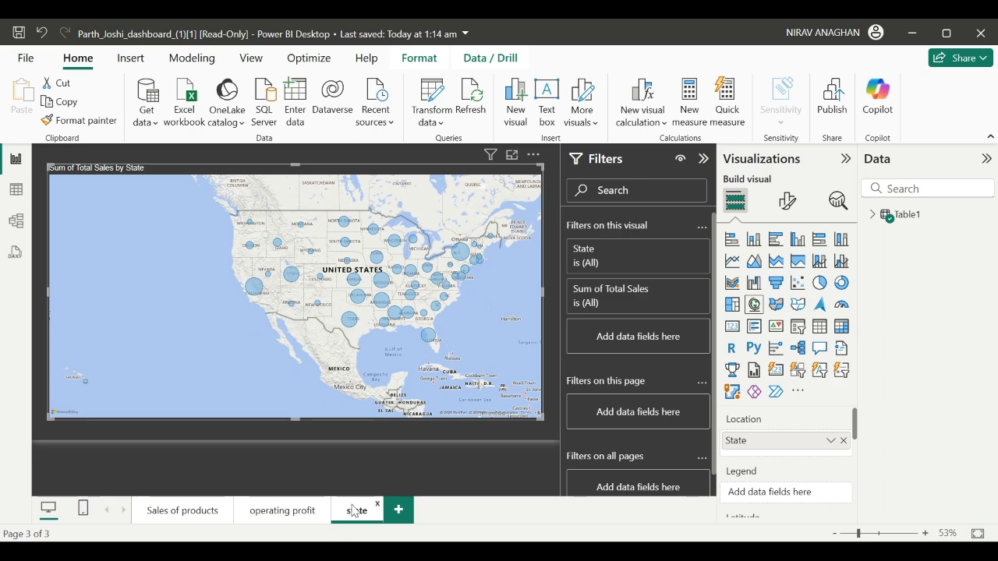
- Review the operating profit, Sales of products, operating profit and state pages in turn, and return to Sales of products
{"action": "left_click", "coordinate": [284, 522]}
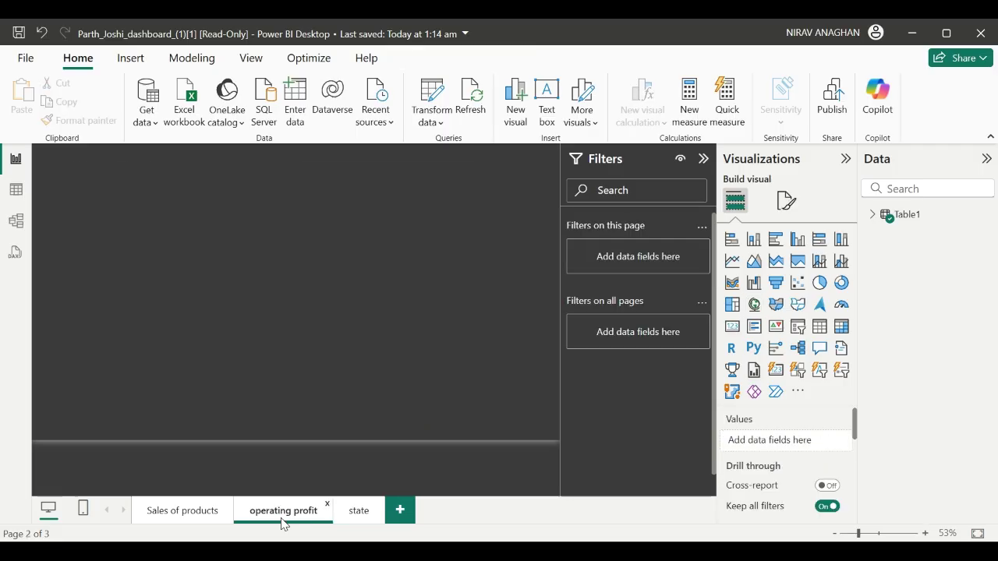
{"action": "left_click", "coordinate": [191, 511]}
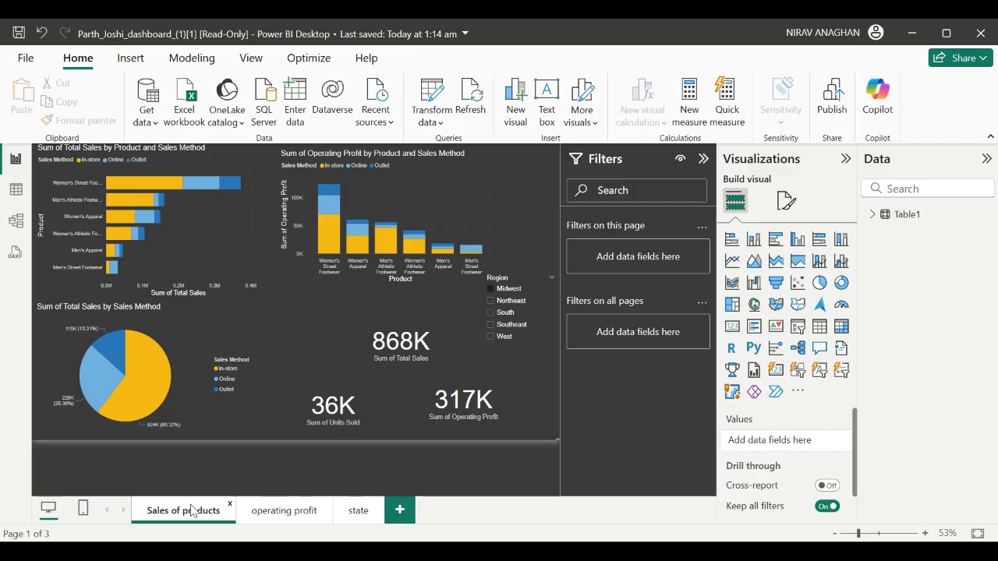
{"action": "left_click", "coordinate": [276, 514]}
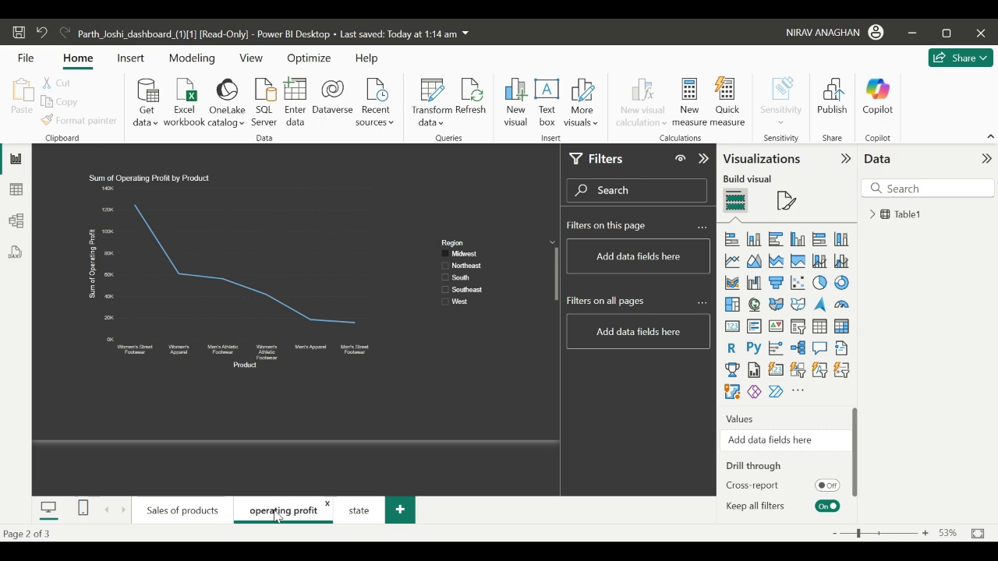
{"action": "left_click", "coordinate": [357, 510]}
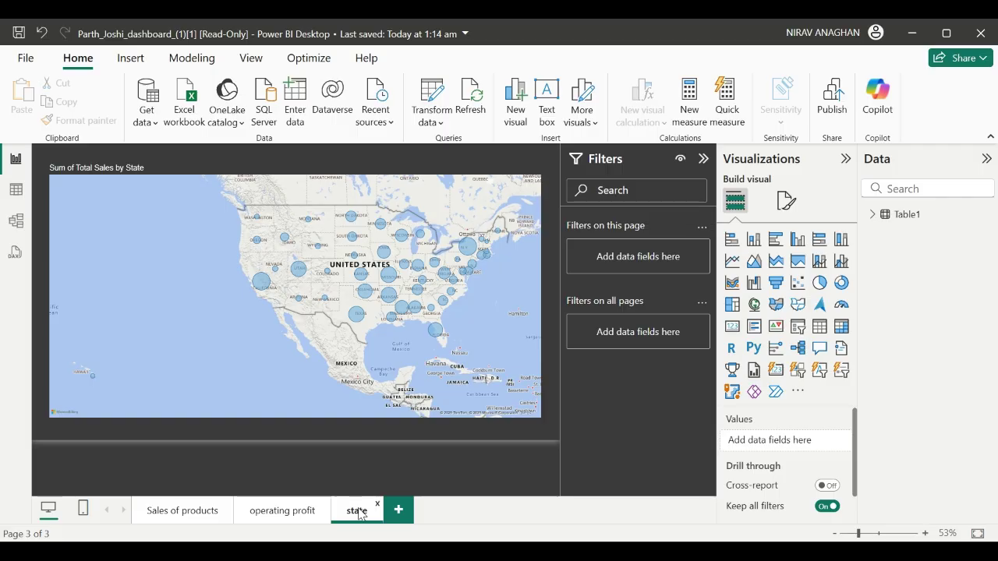
{"action": "left_click", "coordinate": [195, 514]}
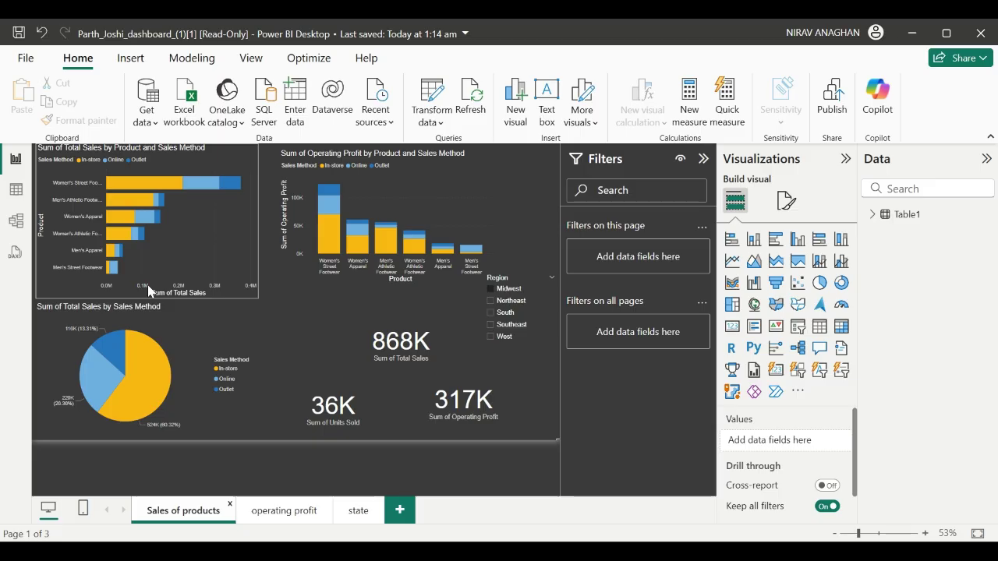